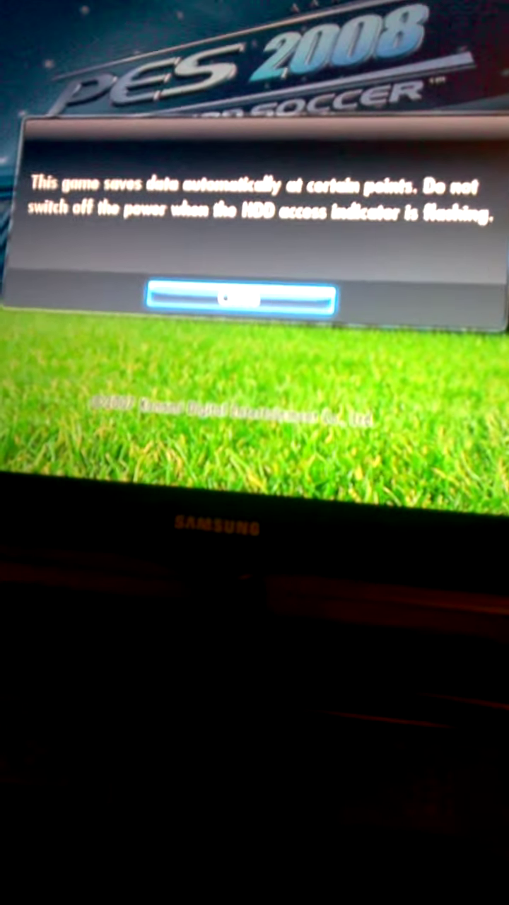
key("Return")
key("Down")
key("Up")
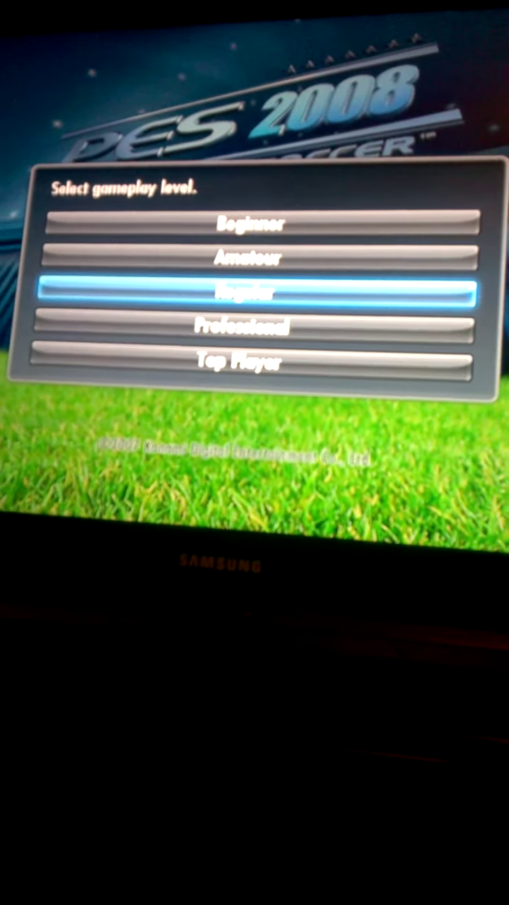
key("Up")
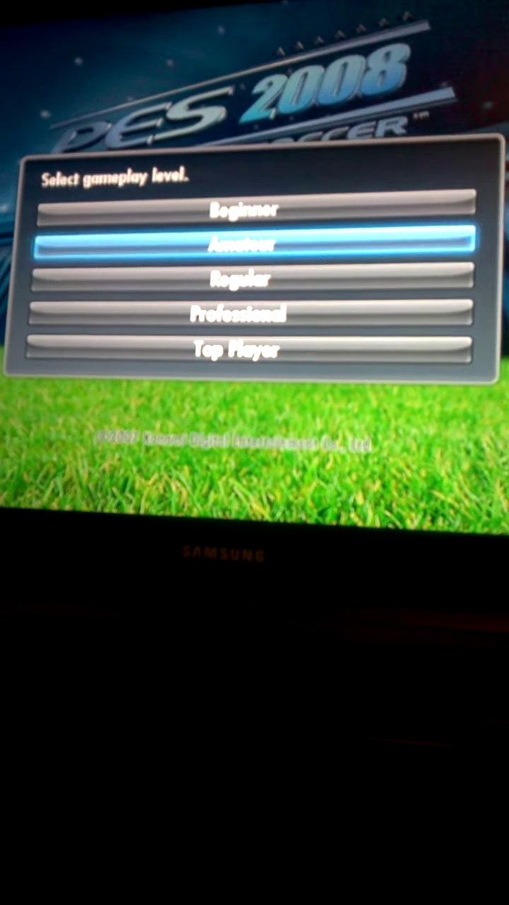
key("Down")
key("Down")
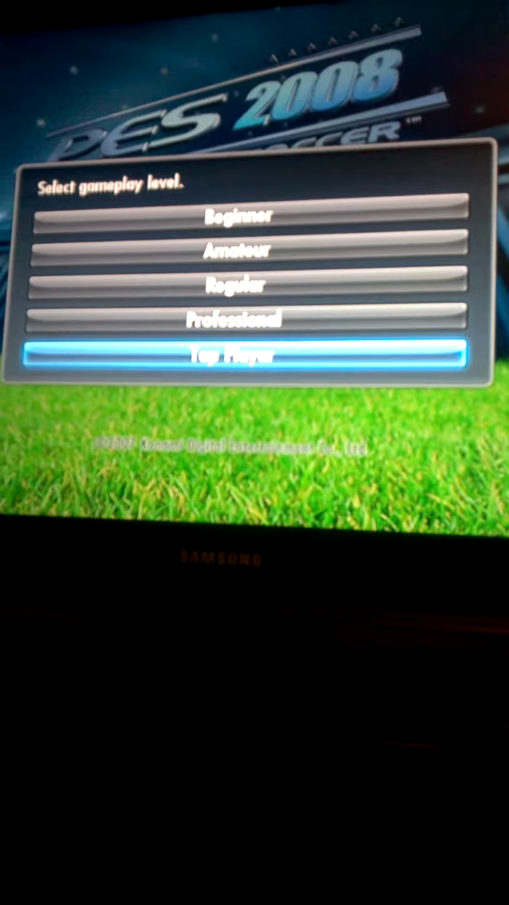